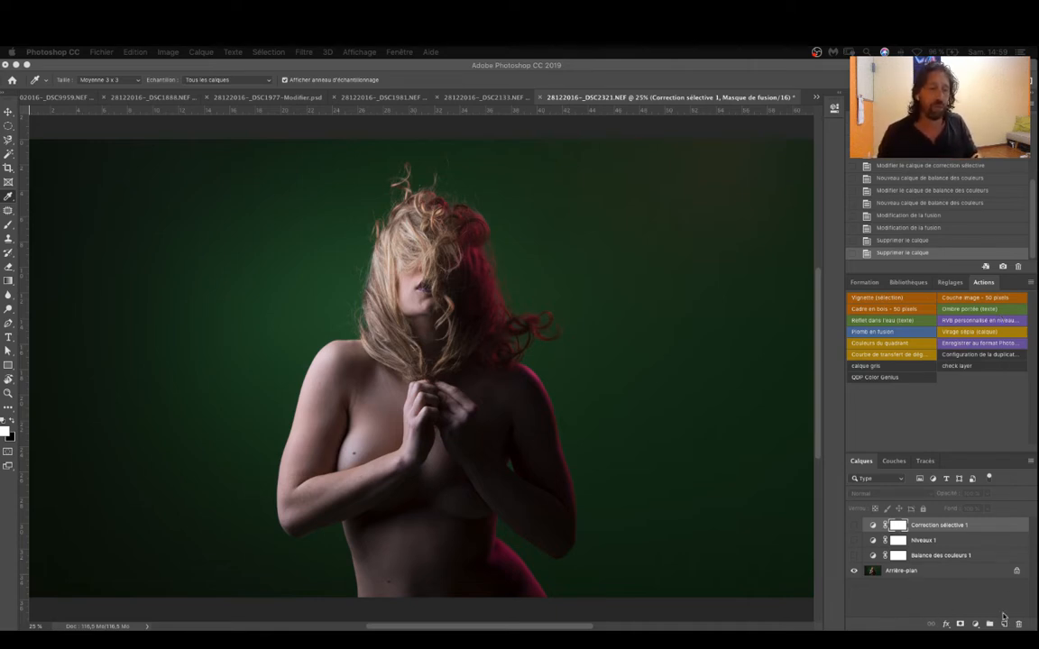
# - Add a new Levels adjustment layer above the Correction sélective 1 layer
pyautogui.click(974, 624)
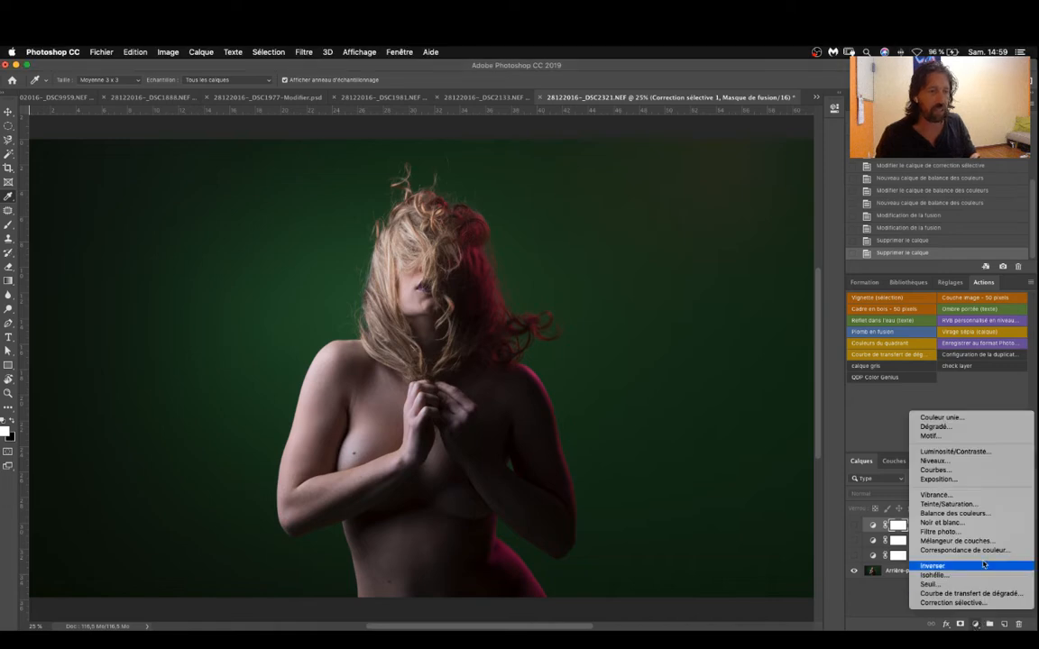
pyautogui.click(942, 460)
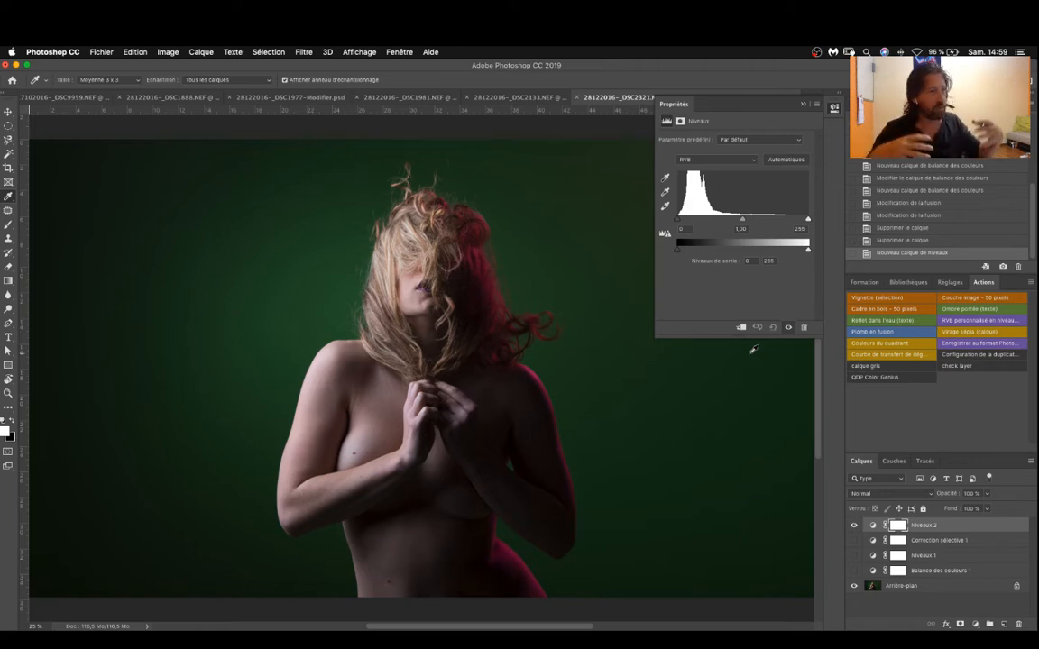
# - Set the RGB input levels to about 24 for blacks, 0.96 for midtones and 213 for whites
pyautogui.moveTo(807, 219); pyautogui.dragTo(808, 220)
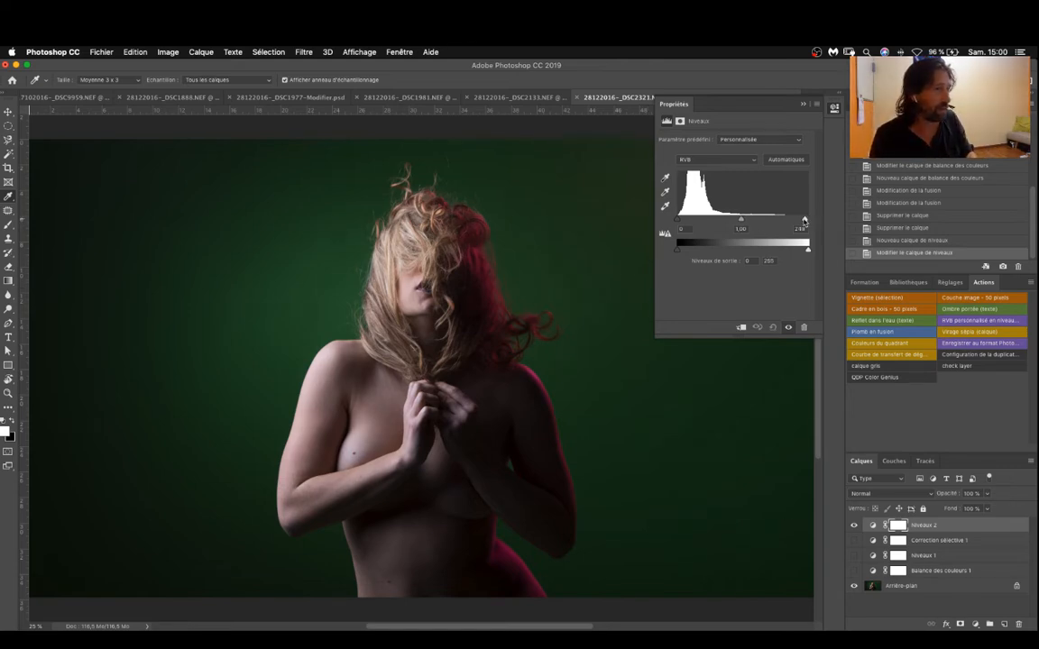
pyautogui.moveTo(807, 219)
pyautogui.mouseDown()
pyautogui.moveTo(748, 225)
pyautogui.moveTo(803, 220)
pyautogui.mouseUp()
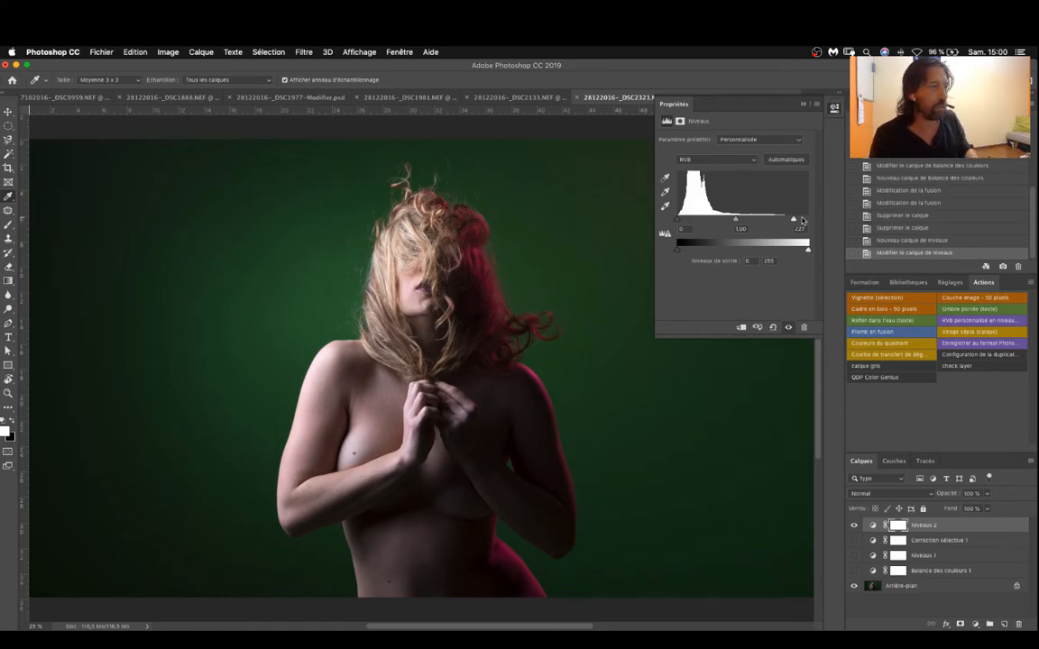
pyautogui.moveTo(803, 220); pyautogui.dragTo(786, 224)
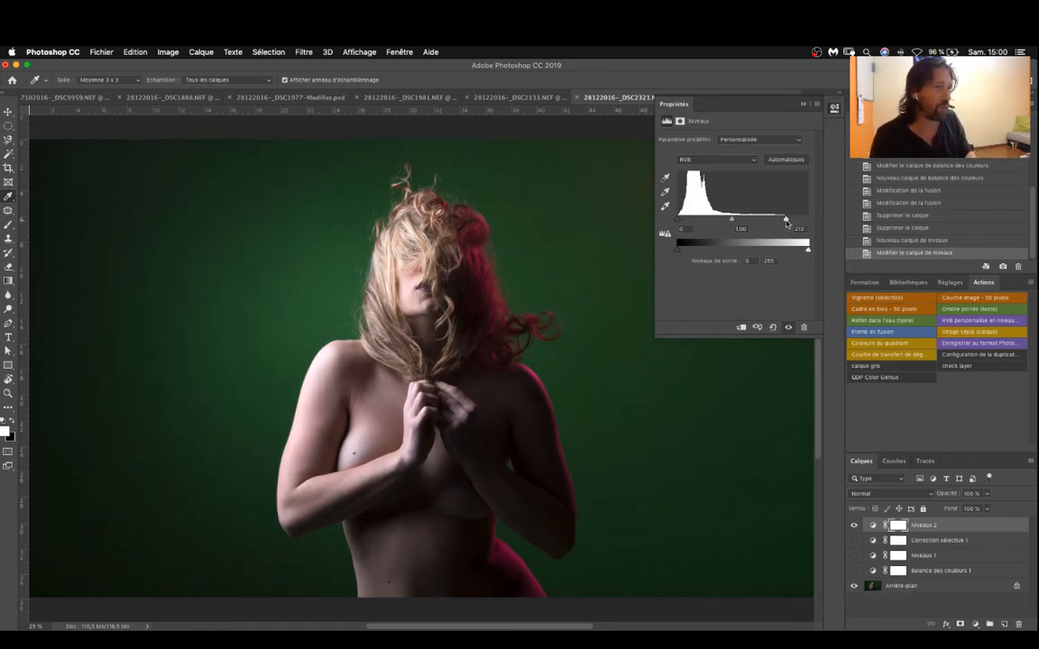
pyautogui.moveTo(678, 222); pyautogui.dragTo(691, 222)
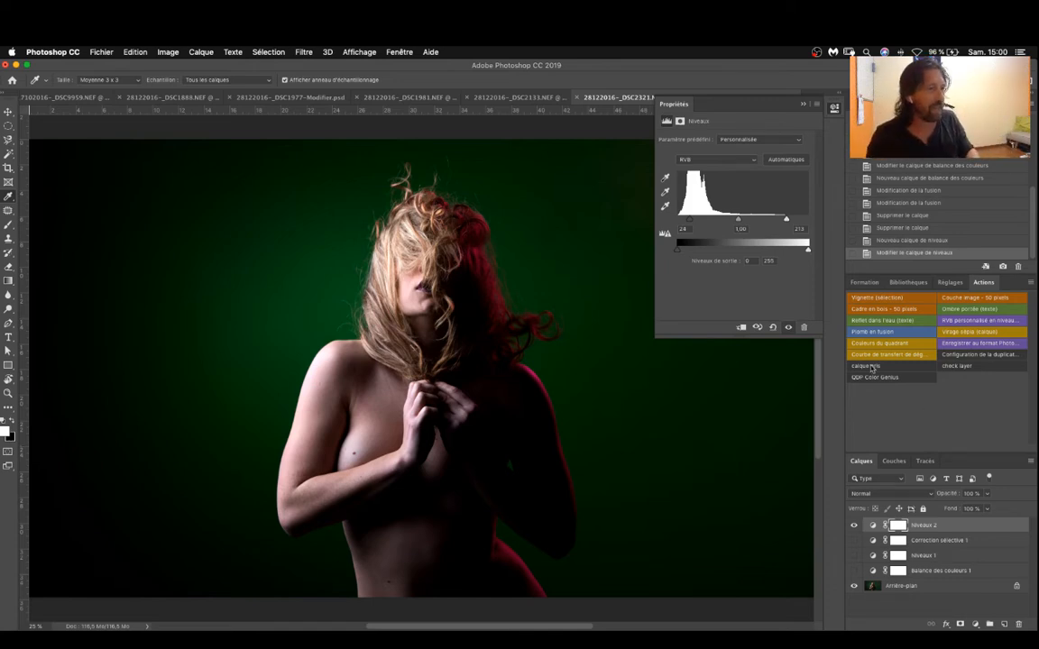
pyautogui.moveTo(738, 221)
pyautogui.mouseDown()
pyautogui.moveTo(723, 221)
pyautogui.moveTo(750, 222)
pyautogui.moveTo(737, 222)
pyautogui.mouseUp()
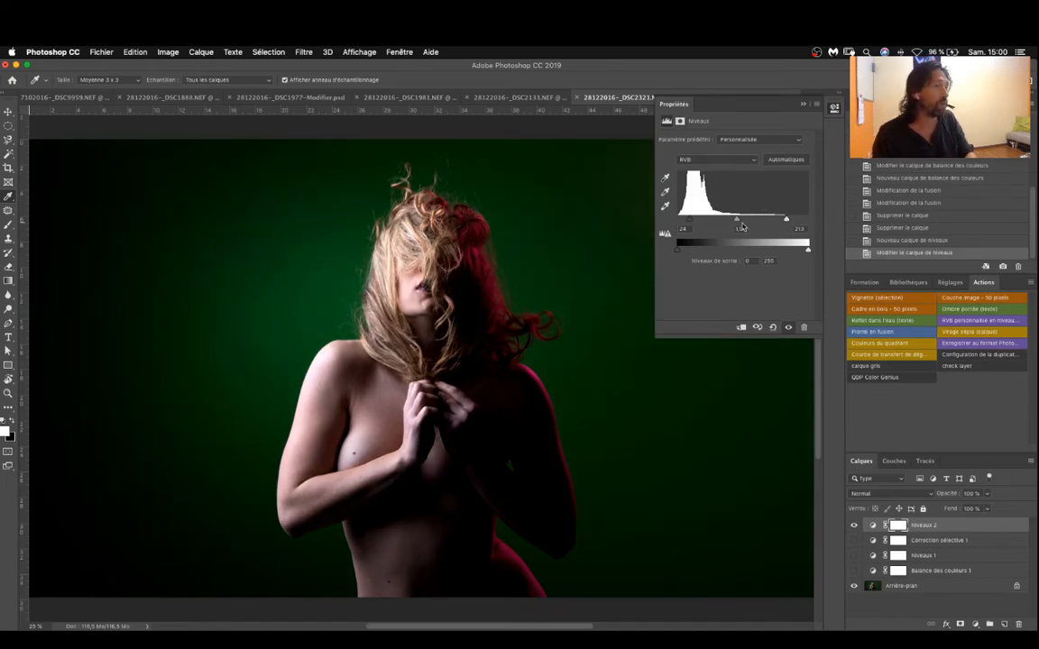
pyautogui.moveTo(741, 226); pyautogui.dragTo(744, 229)
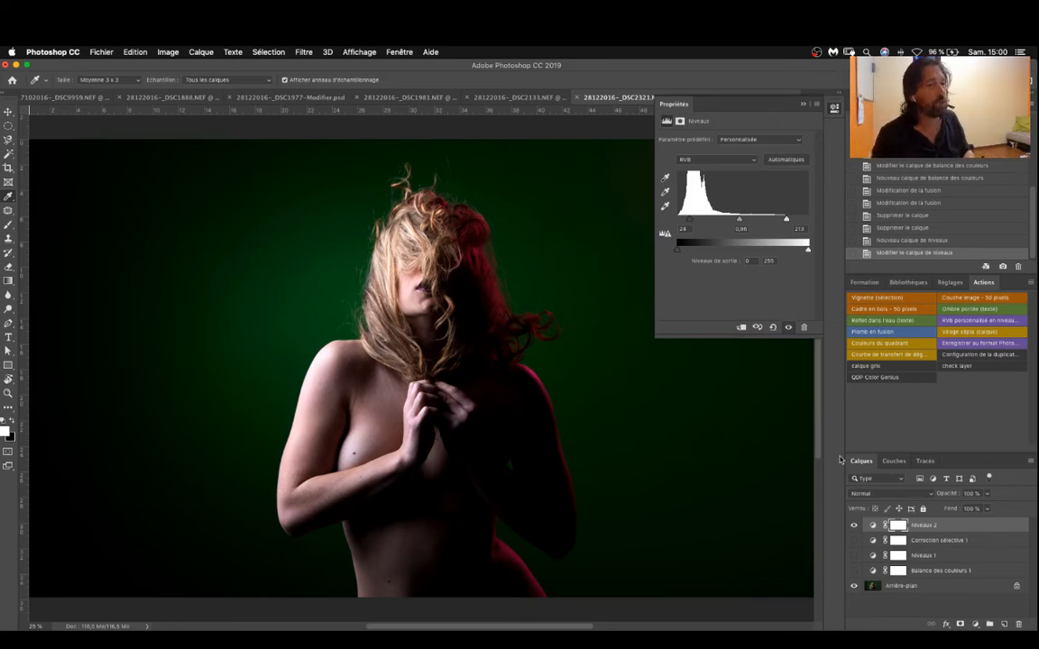
# - Try the Saturation blend mode on the new levels layer and restore it to Normal
pyautogui.click(889, 493)
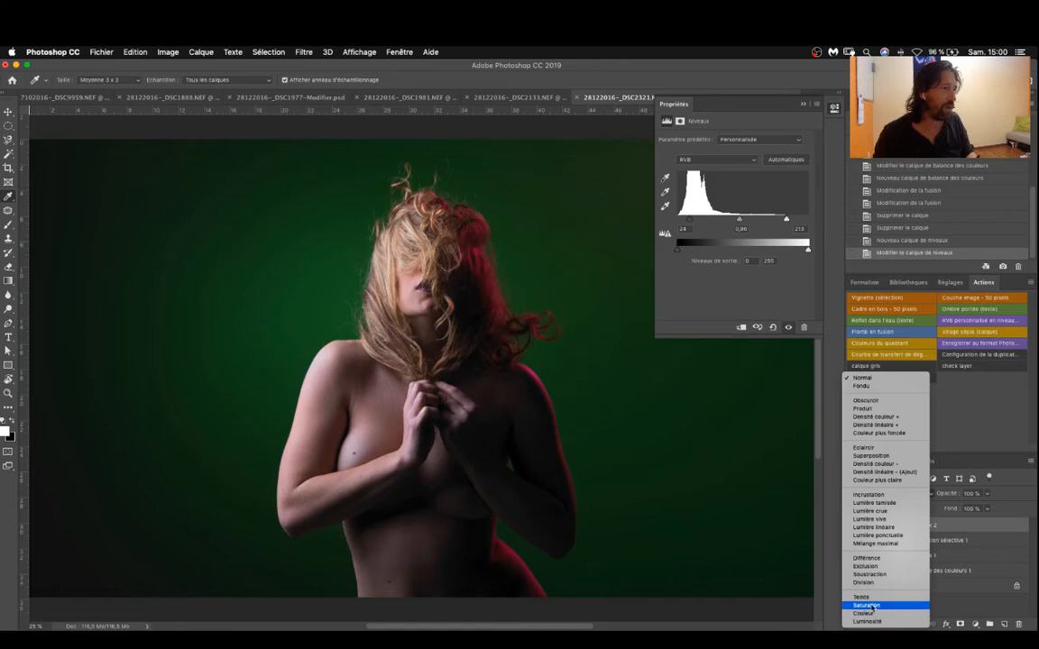
pyautogui.click(868, 605)
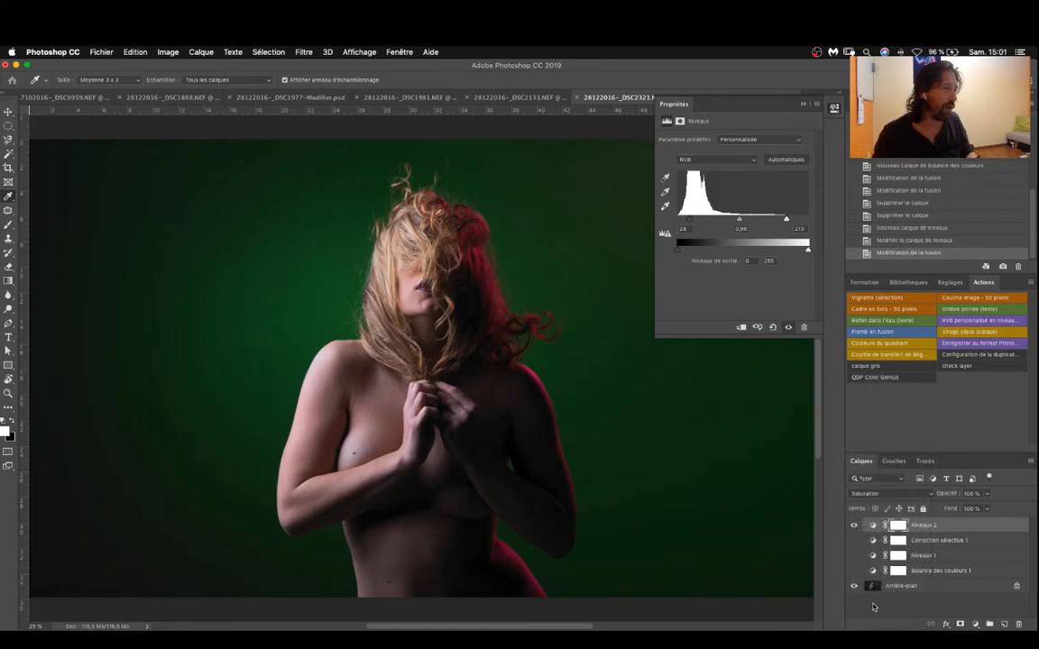
pyautogui.click(870, 491)
pyautogui.click(862, 265)
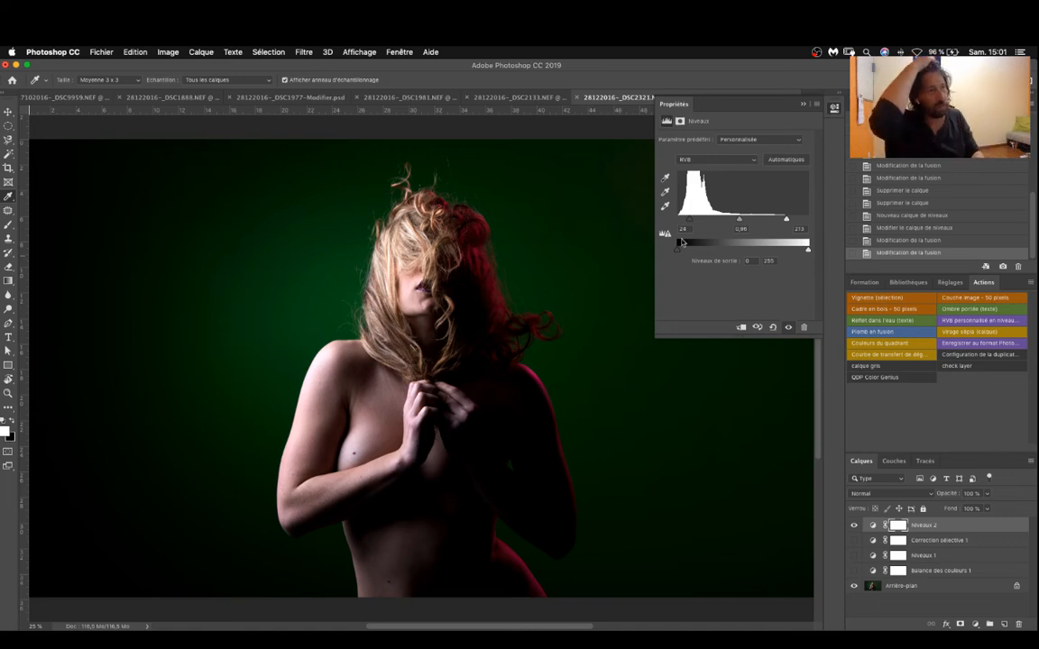
# - Reset the RGB input levels to 0, 1.00 and 255
pyautogui.moveTo(689, 219); pyautogui.dragTo(678, 219)
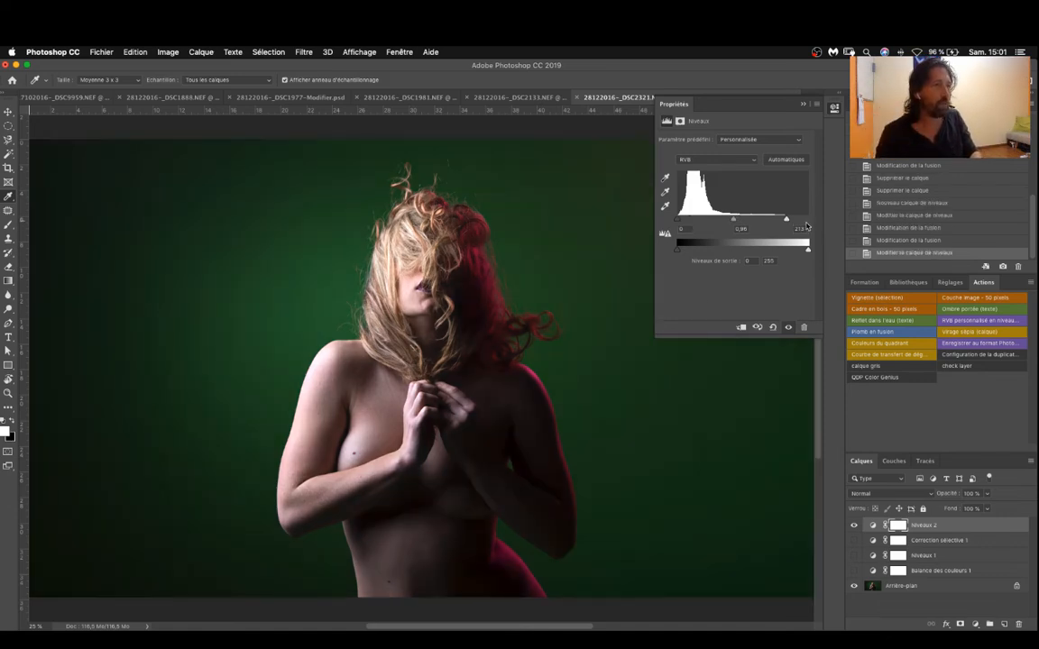
pyautogui.moveTo(785, 219); pyautogui.dragTo(808, 220)
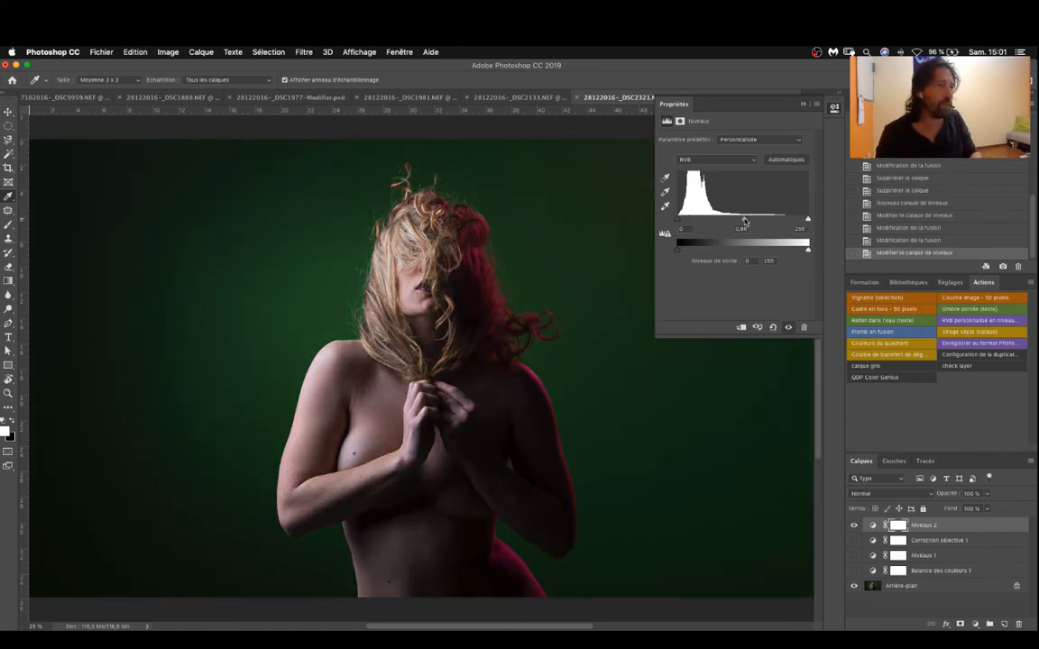
pyautogui.moveTo(744, 220); pyautogui.dragTo(742, 220)
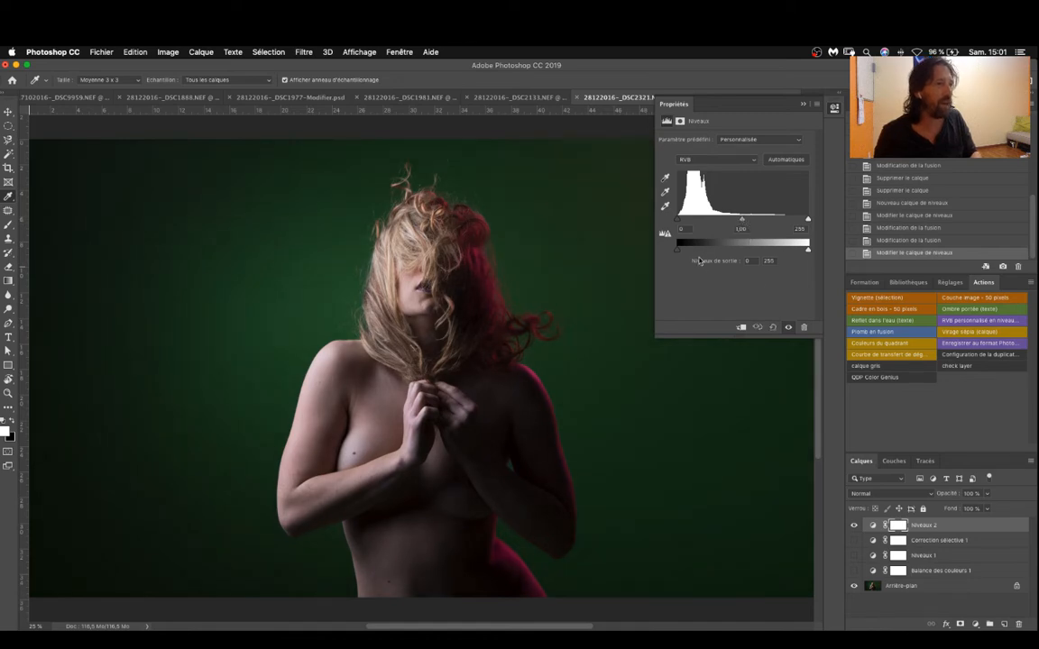
# - In the Red channel, lower the white input level to about 238 and raise the black input level slightly
pyautogui.click(708, 159)
pyautogui.click(714, 167)
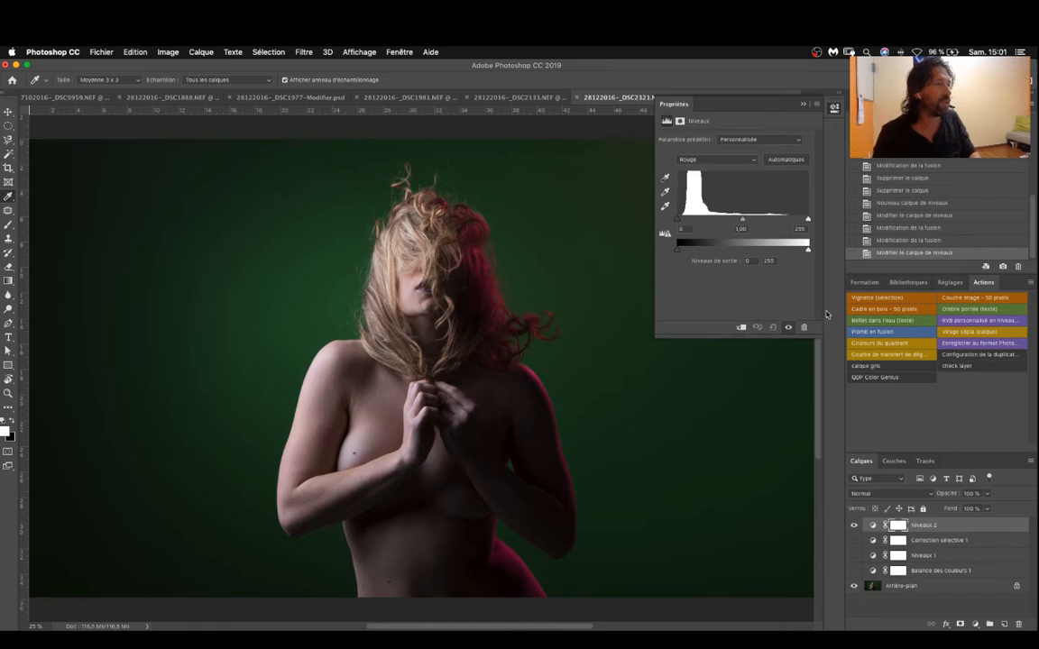
pyautogui.click(716, 163)
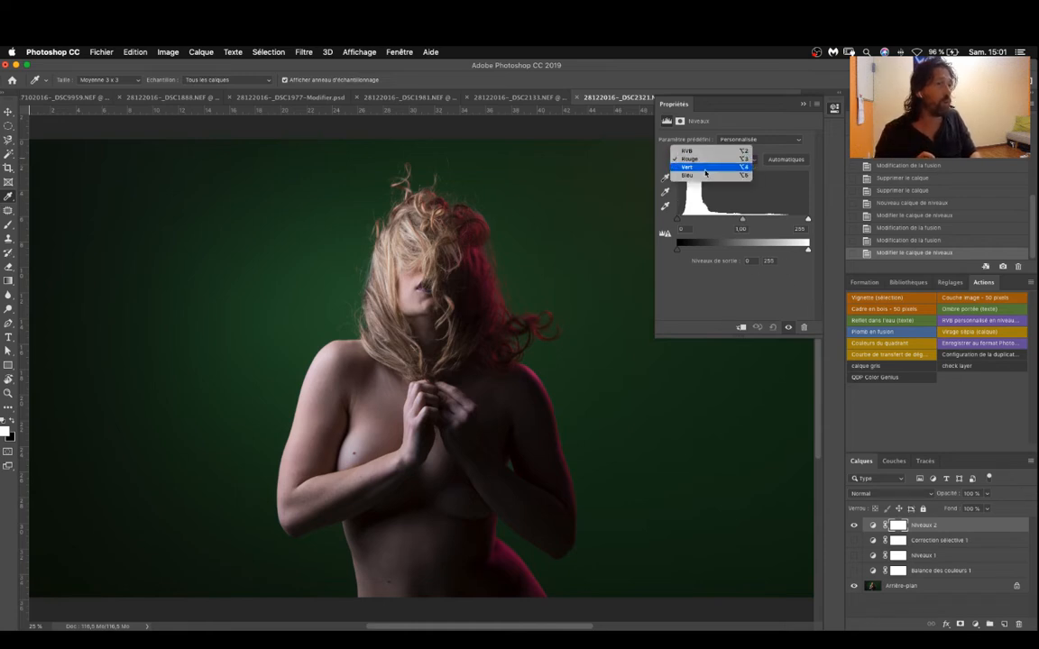
pyautogui.click(760, 123)
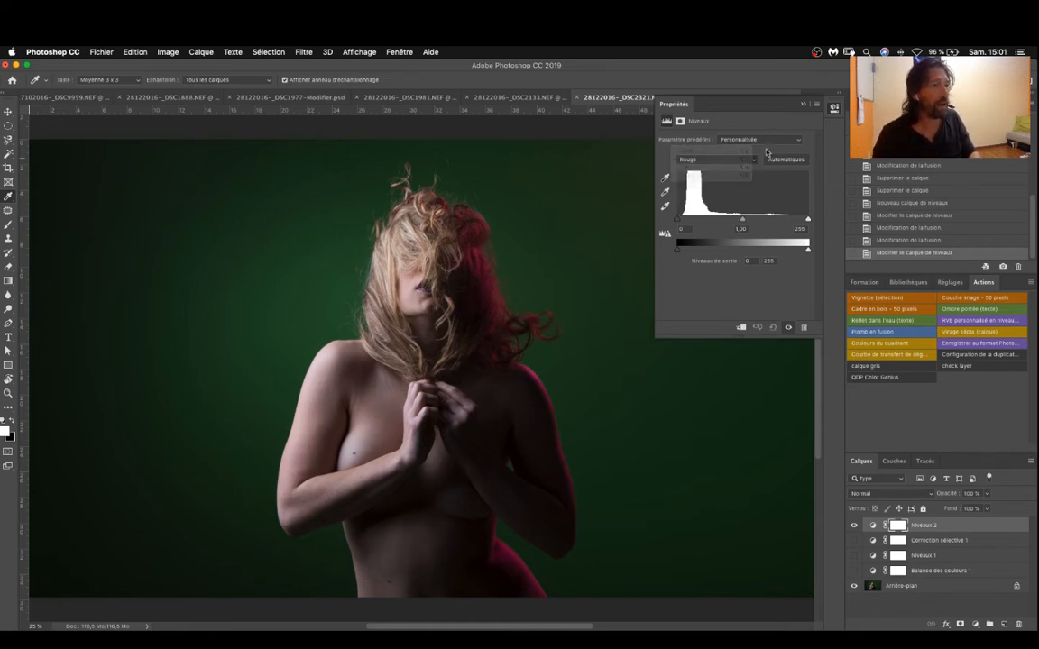
pyautogui.moveTo(808, 220); pyautogui.dragTo(799, 219)
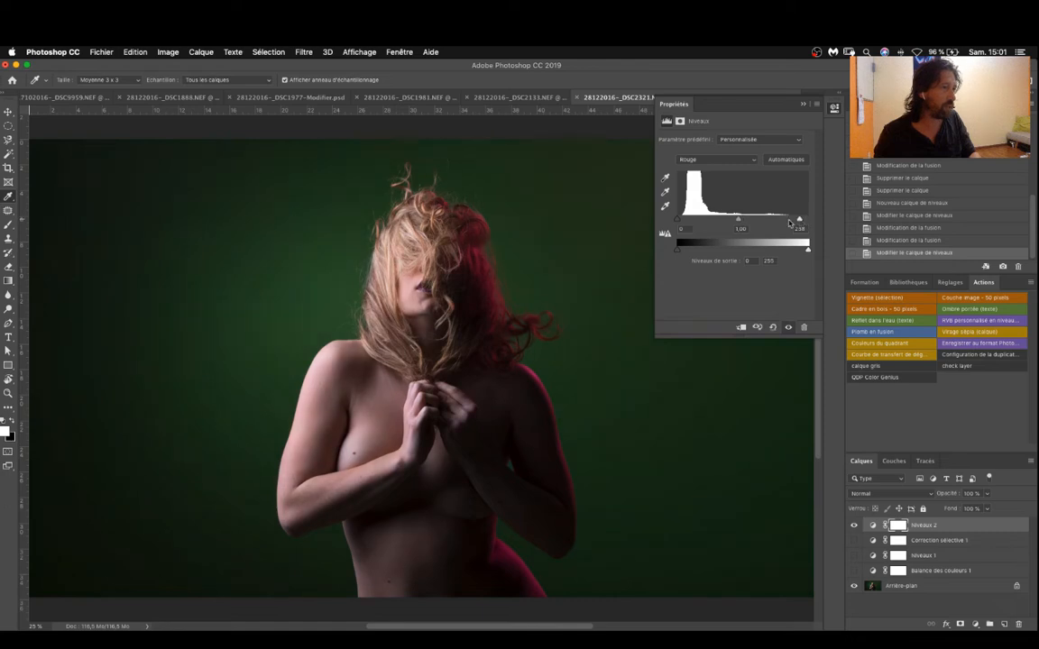
pyautogui.moveTo(680, 222)
pyautogui.mouseDown()
pyautogui.moveTo(744, 221)
pyautogui.moveTo(685, 222)
pyautogui.mouseUp()
# - In the Green channel, raise the black input level to about 16 and lower the white input level
pyautogui.click(709, 160)
pyautogui.click(707, 168)
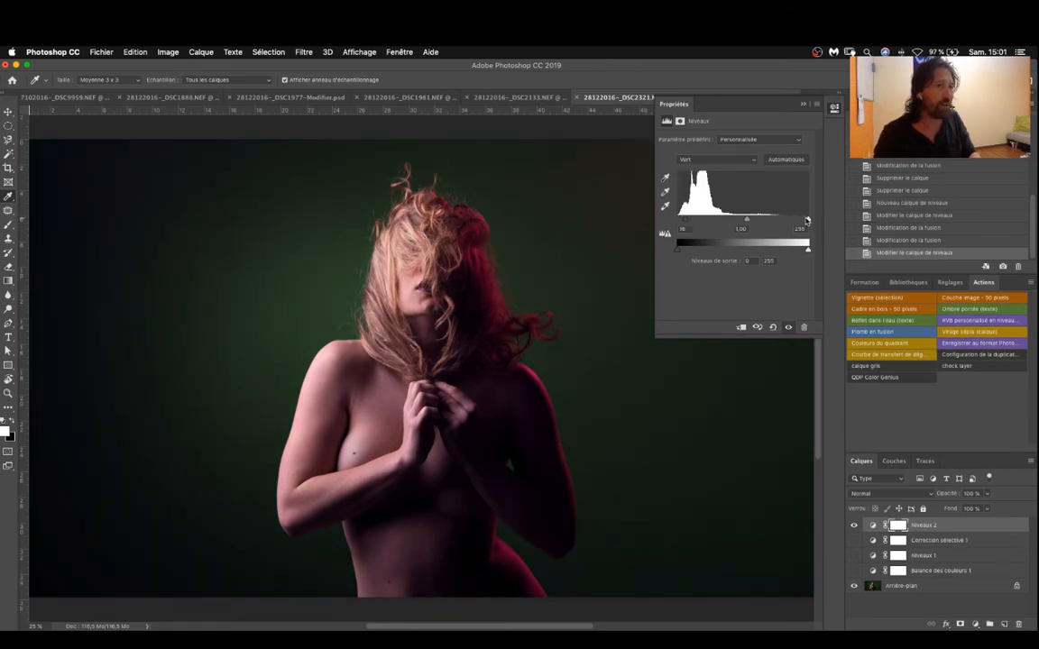
pyautogui.moveTo(807, 220); pyautogui.dragTo(689, 221)
# - In the Blue channel, set the input levels to about 23 for blacks, 0.91 for midtones and 228 for whites
pyautogui.click(708, 160)
pyautogui.click(705, 169)
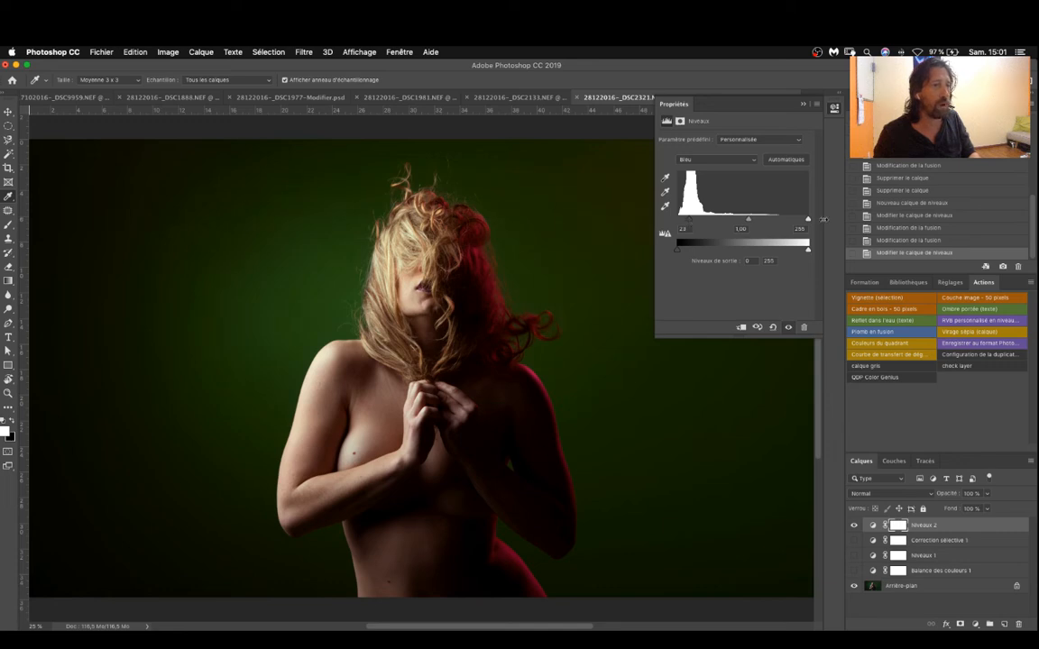
pyautogui.moveTo(808, 220); pyautogui.dragTo(745, 221)
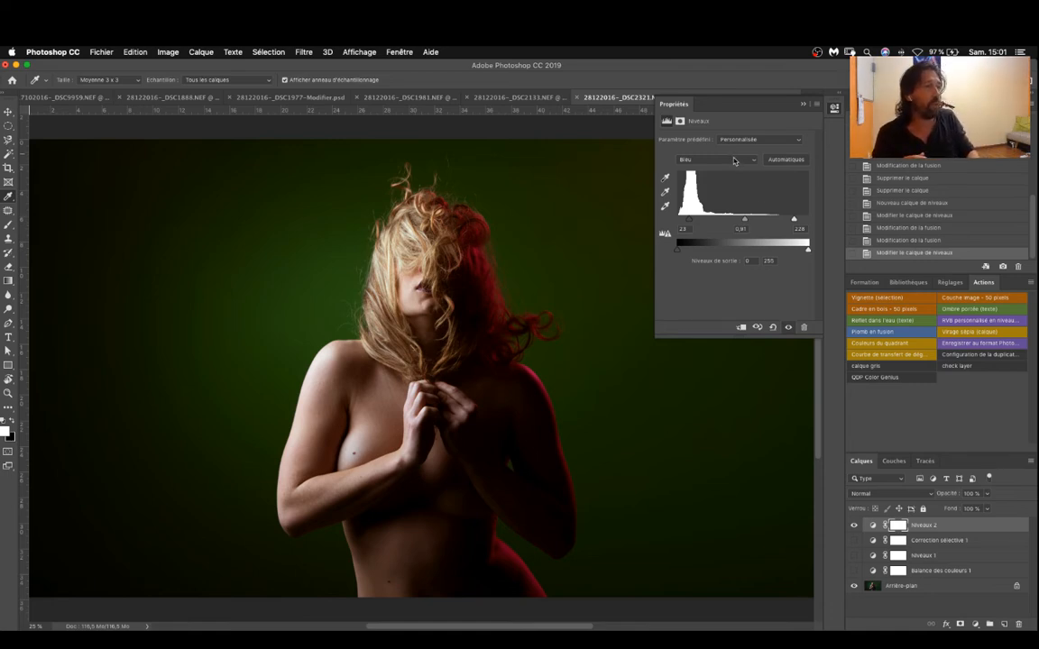
# - For the combined RGB channel, set the input levels to about 8, 1.05 and 241 and the output levels to about 15 and 229
pyautogui.click(732, 161)
pyautogui.click(822, 231)
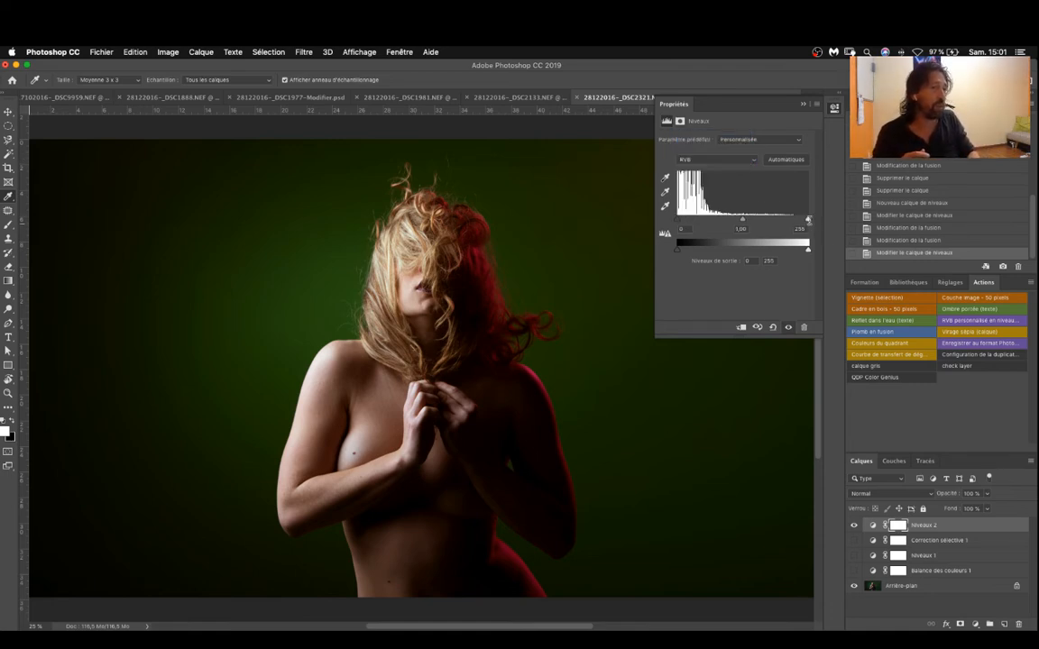
pyautogui.moveTo(809, 219); pyautogui.dragTo(801, 219)
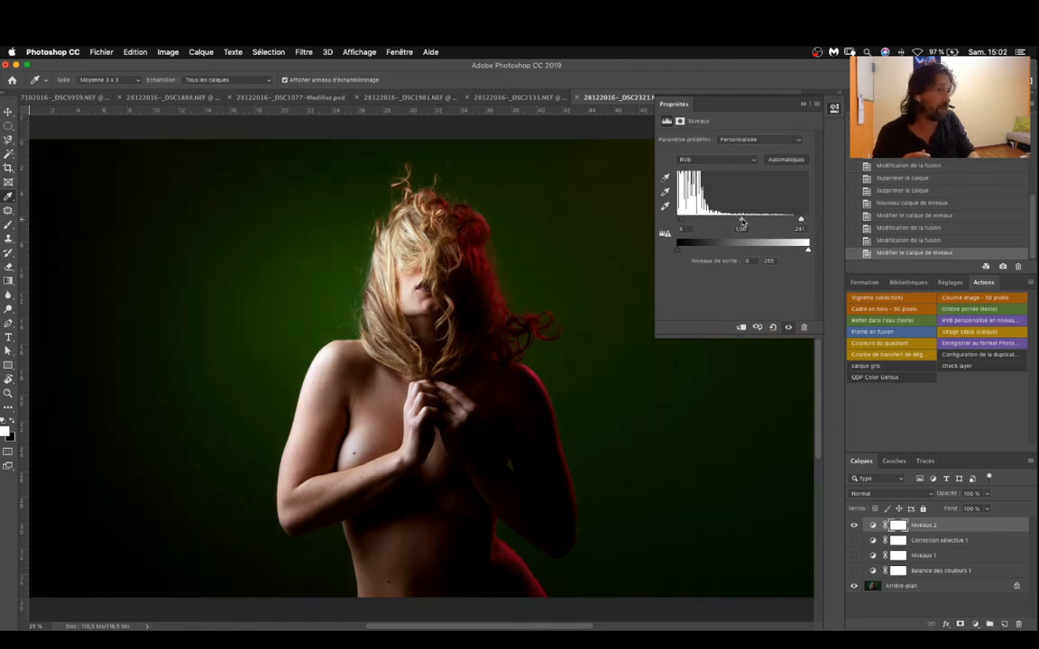
pyautogui.moveTo(741, 220); pyautogui.dragTo(738, 221)
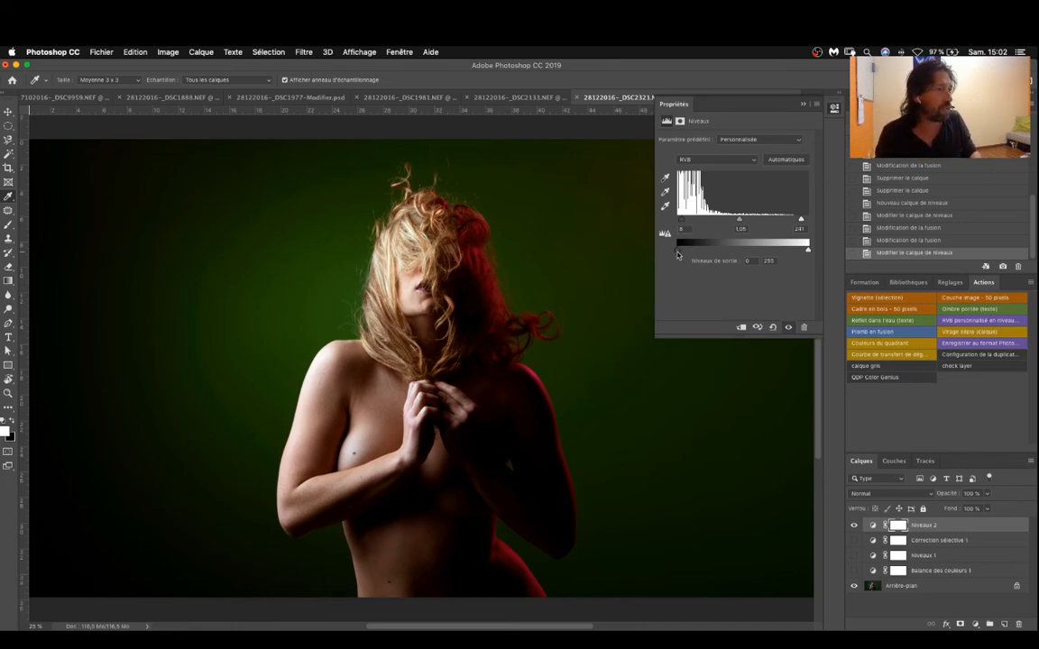
pyautogui.moveTo(678, 250); pyautogui.dragTo(684, 255)
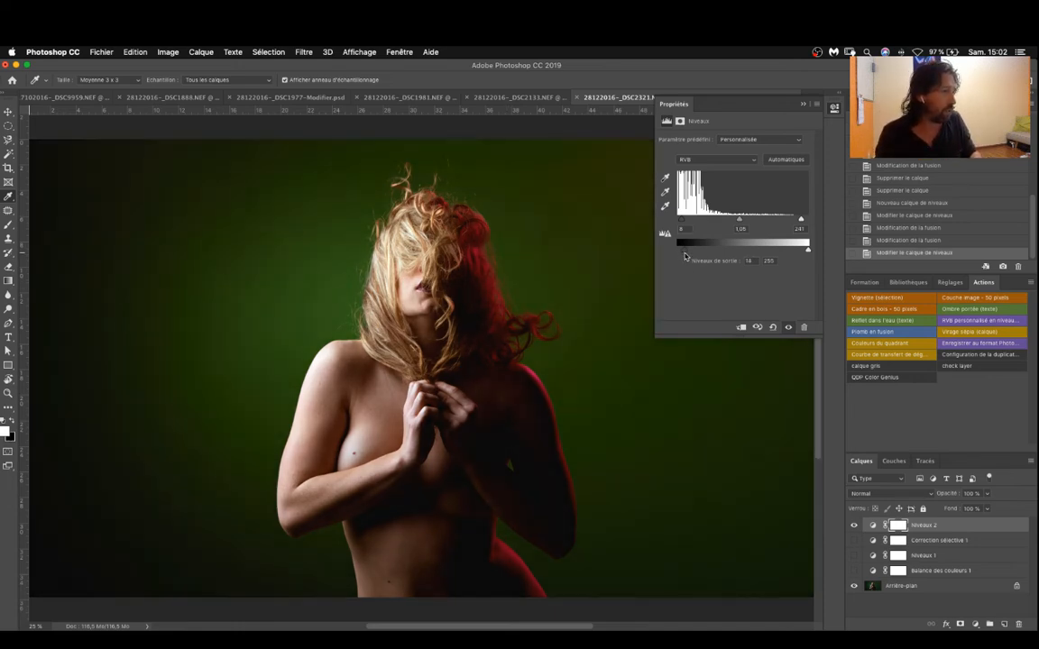
pyautogui.moveTo(808, 253); pyautogui.dragTo(795, 253)
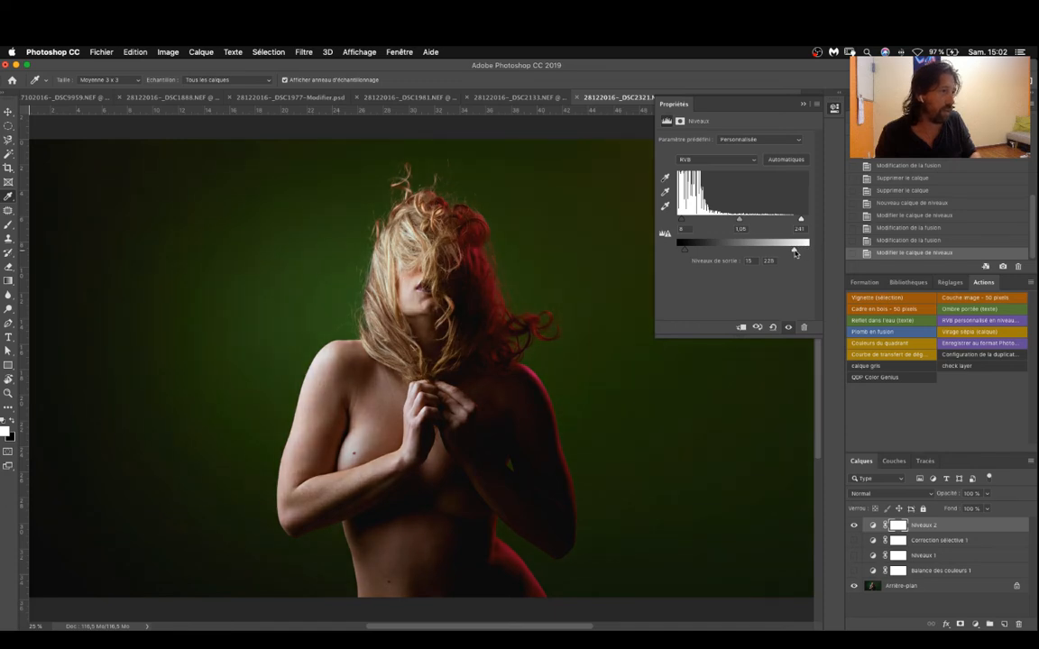